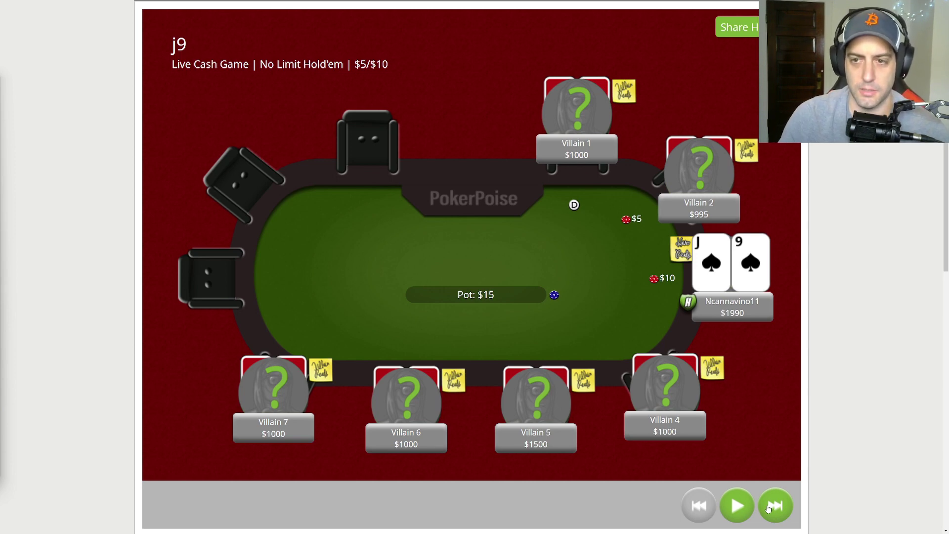
Step: Advance the j9 hand replay through the pre-flop action, from Villain 5's raise to $30 to the hero's $20 call
click(774, 505)
click(774, 506)
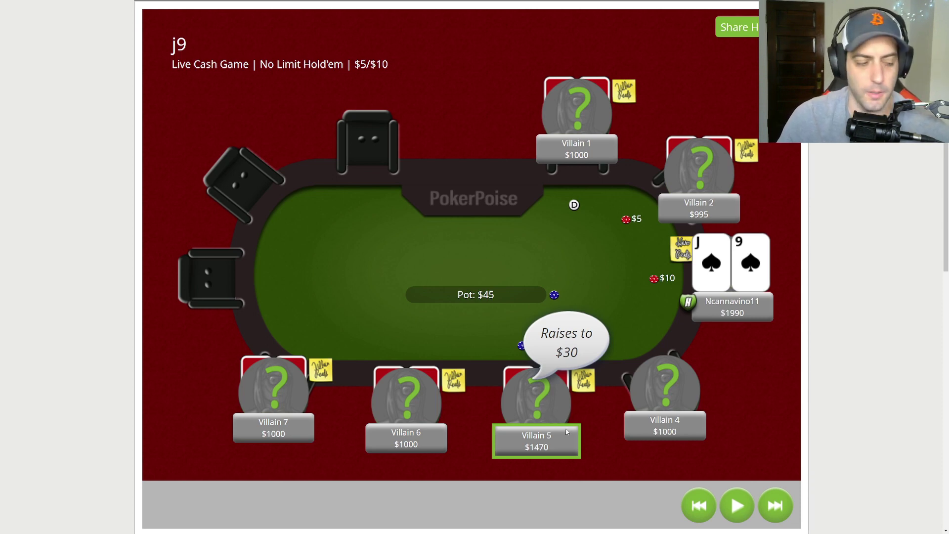
click(773, 507)
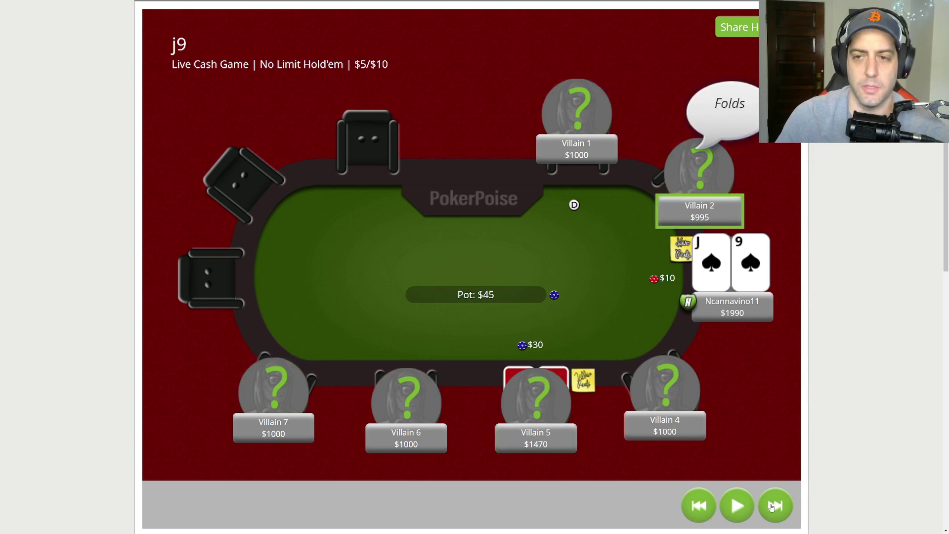
click(772, 507)
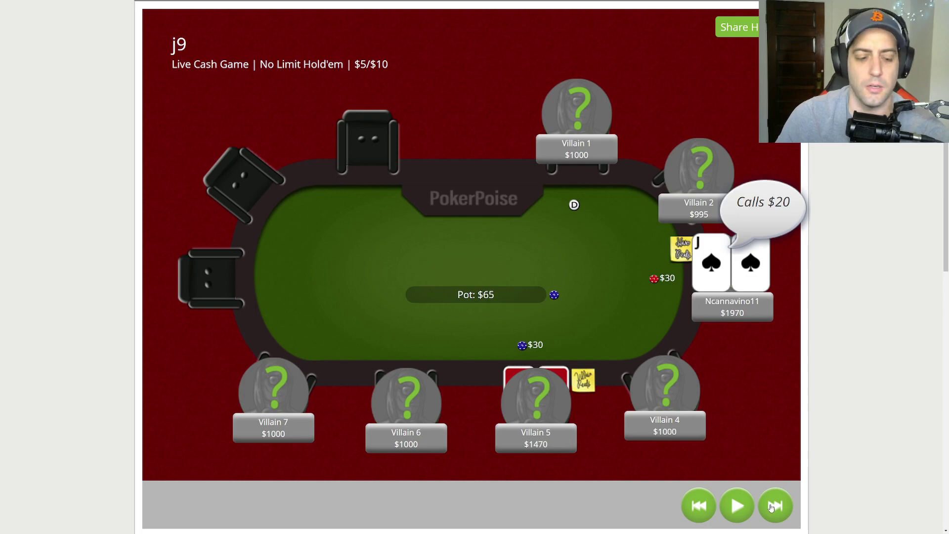
scroll(772, 507, down, 10)
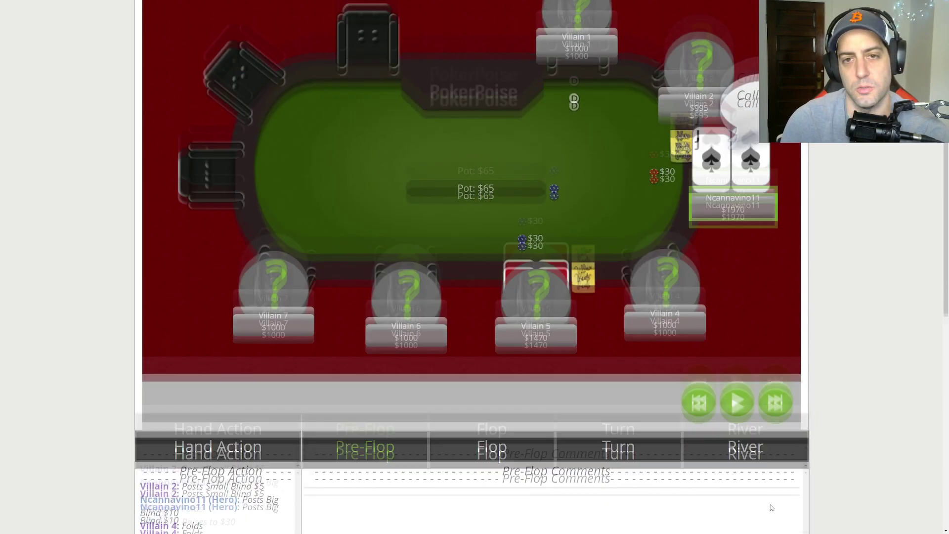
scroll(948, 423, up, 10)
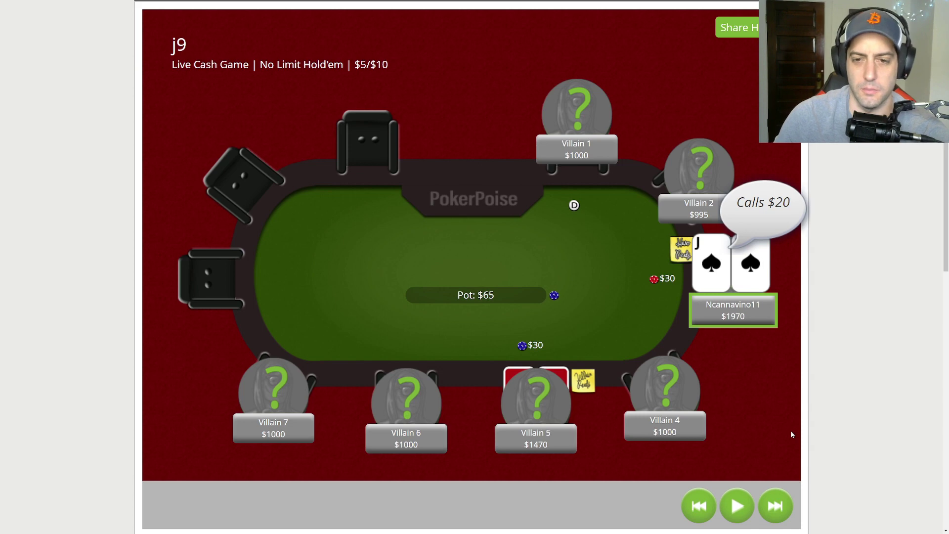
Step: Advance the replay through the flop to Villain 5's $20 call and review the flop action log
click(774, 504)
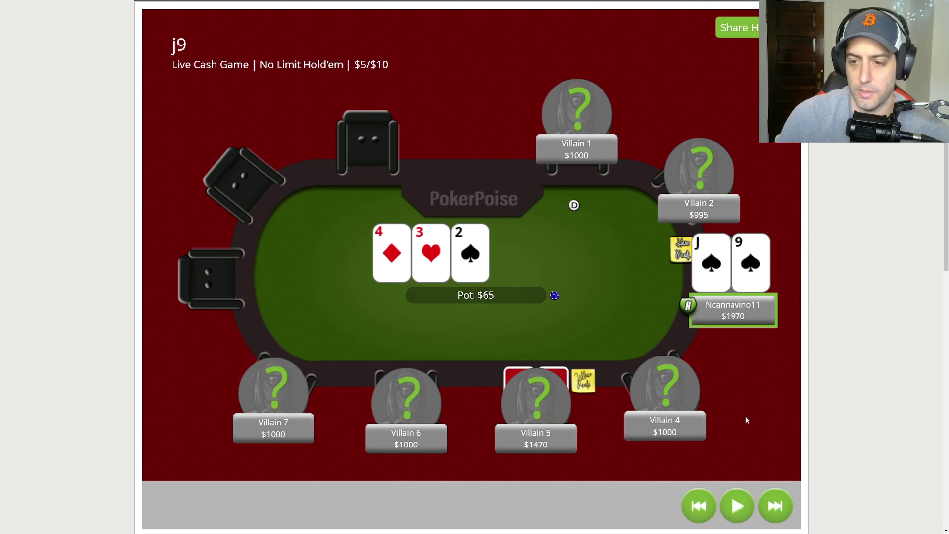
click(770, 504)
click(770, 504)
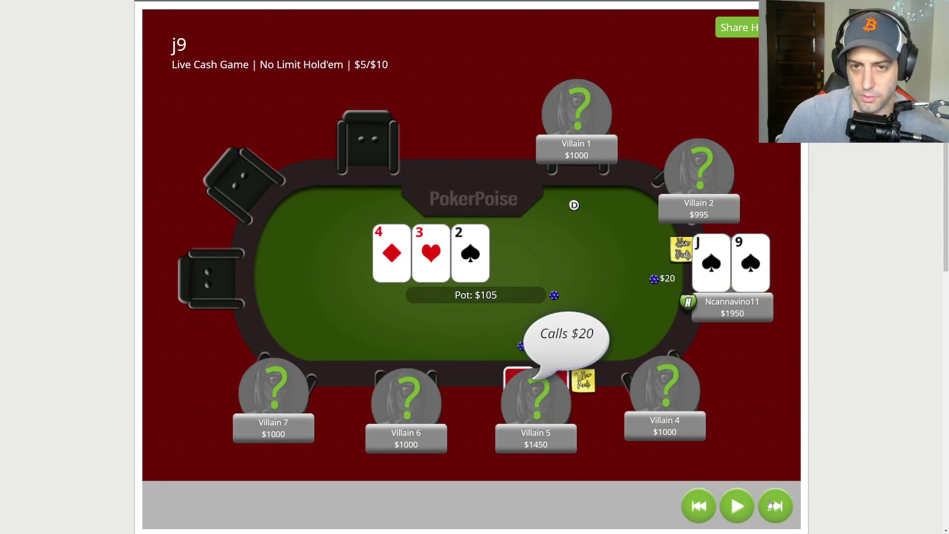
scroll(768, 500, down, 10)
scroll(769, 499, up, 3)
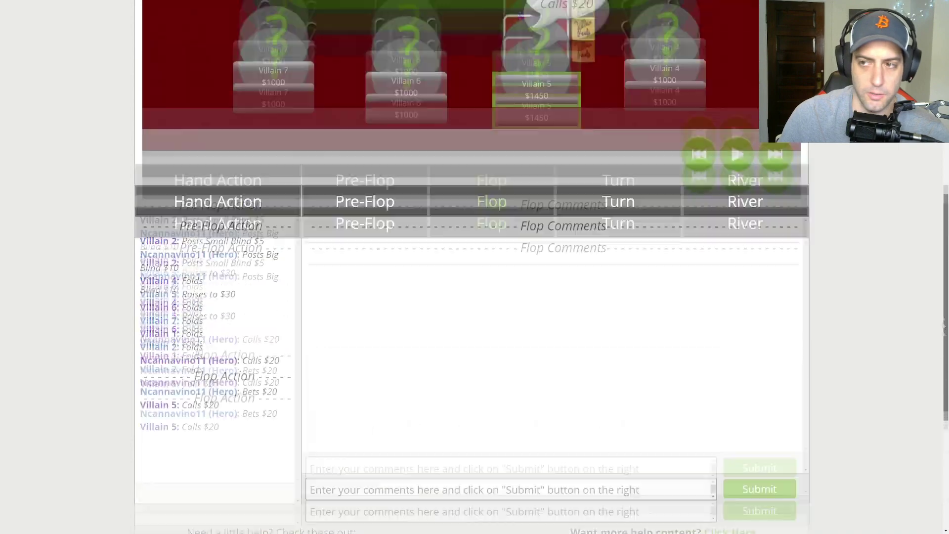
scroll(851, 367, up, 5)
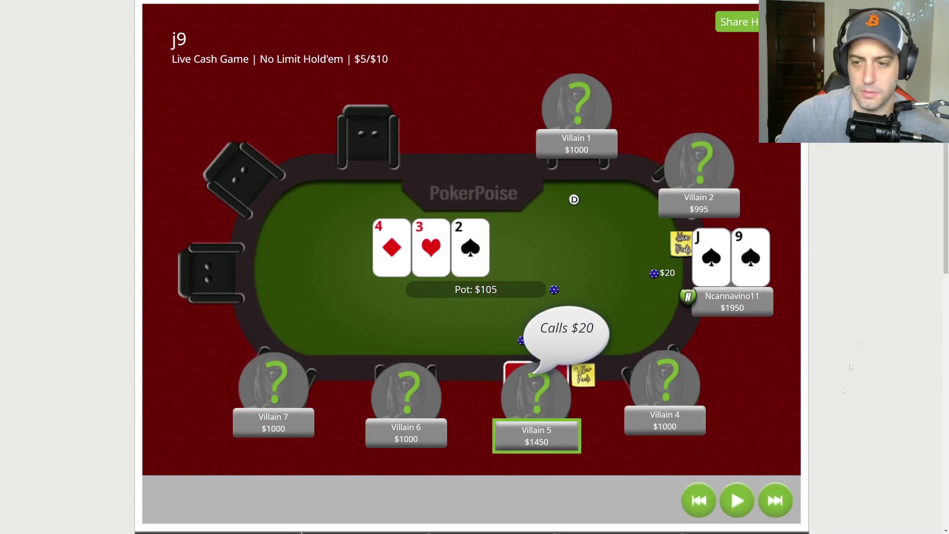
Step: Advance the replay through the turn, from the dealt card to the hero's $40 bet and Villain 5's call
click(784, 510)
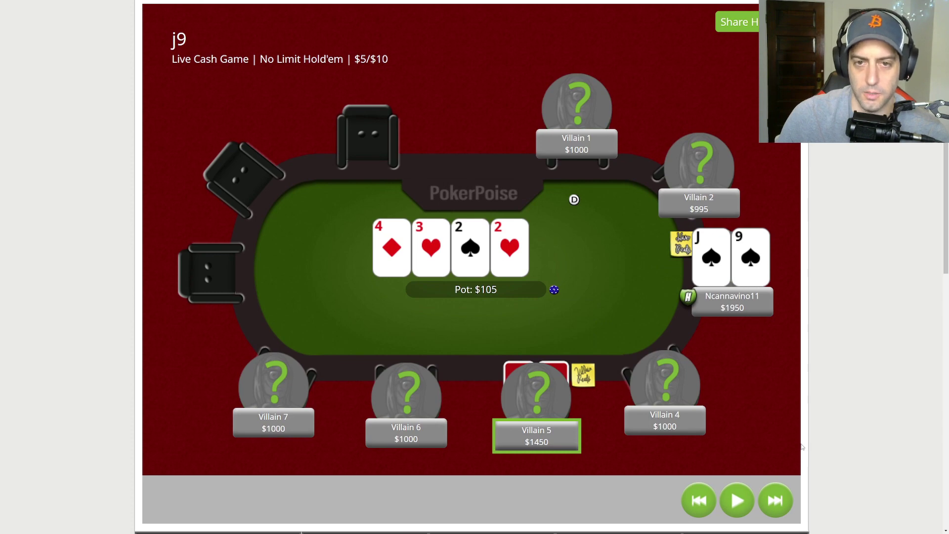
click(775, 503)
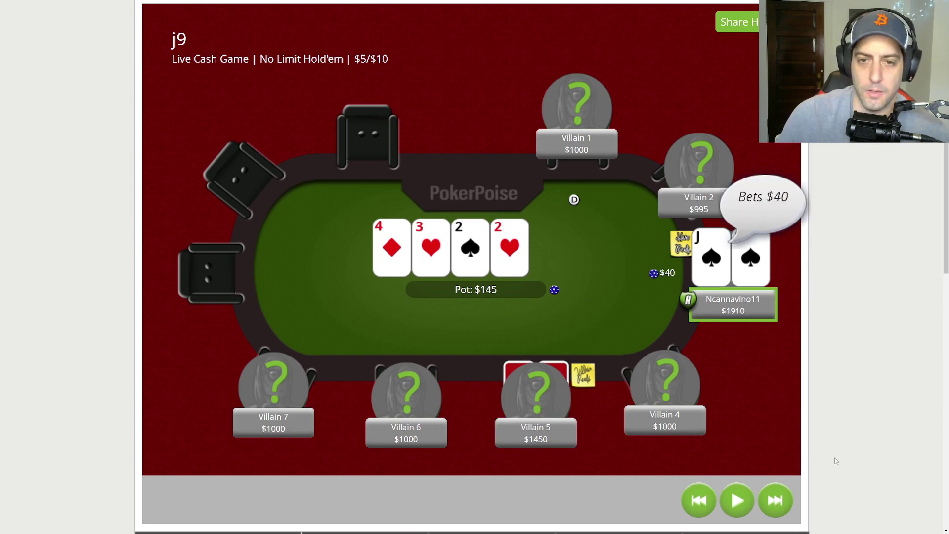
click(786, 498)
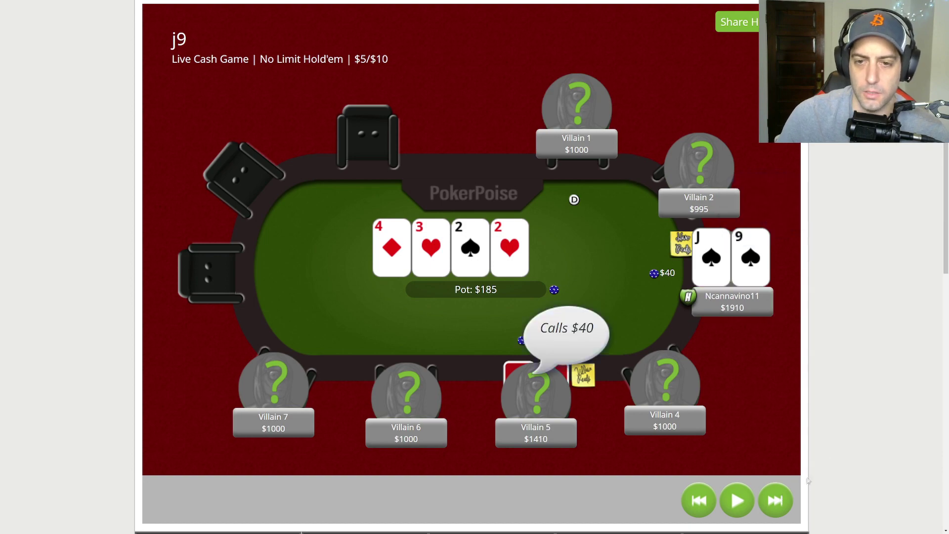
Step: Play out the river in the replay through the hero's $85 bet and Villain 5's call
click(783, 501)
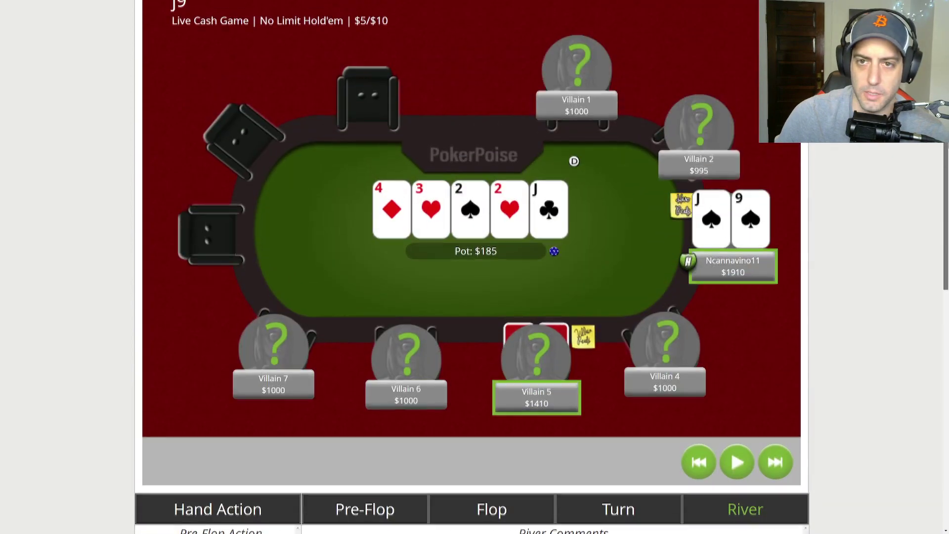
scroll(783, 493, up, 1)
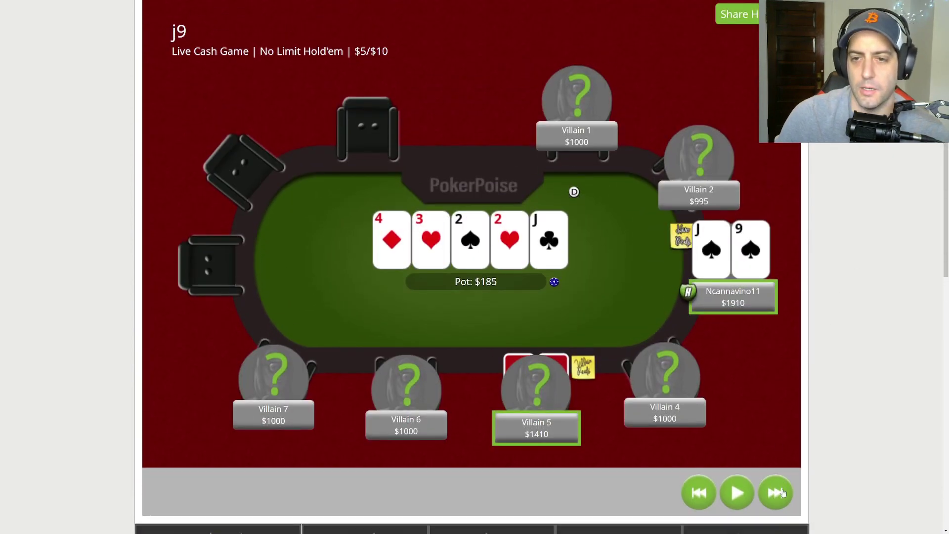
click(783, 493)
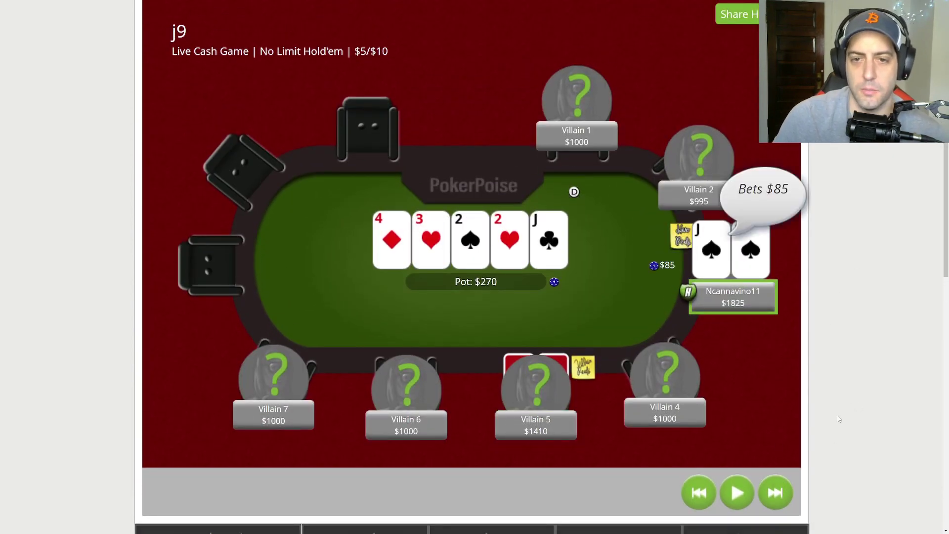
click(780, 488)
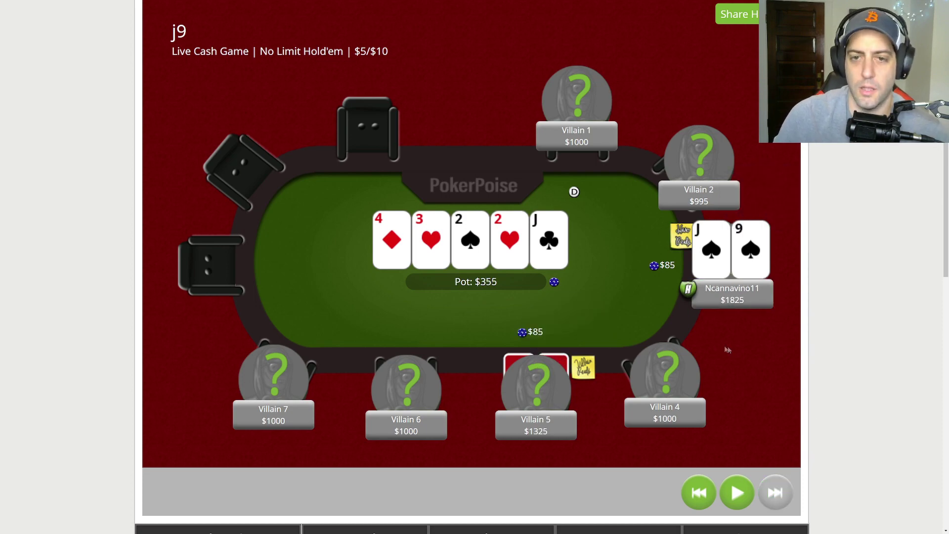
scroll(672, 342, down, 1)
scroll(673, 342, down, 5)
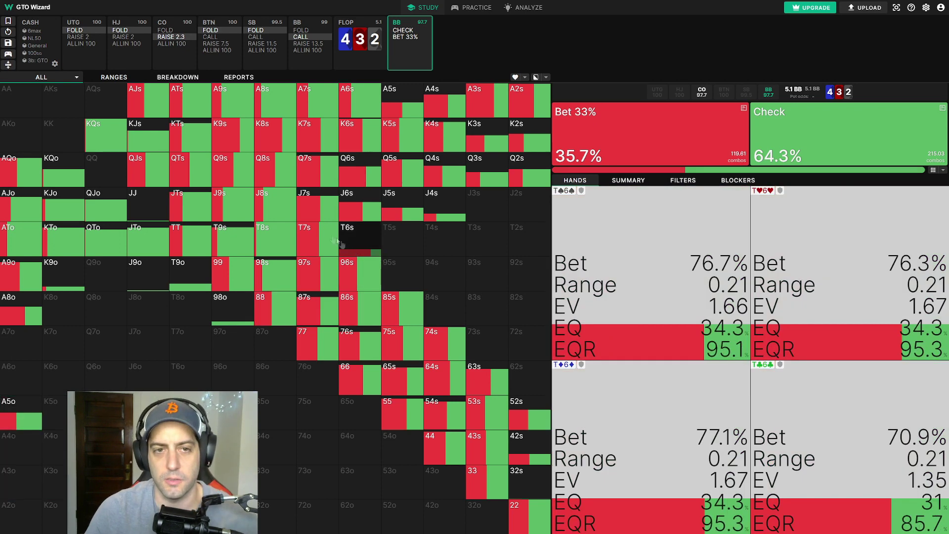
Step: In GTO Wizard, inspect the big blind's J9s on the 4-3-2 flop, choose Bet 33% and examine the cutoff's response range
mouse_move(240, 212)
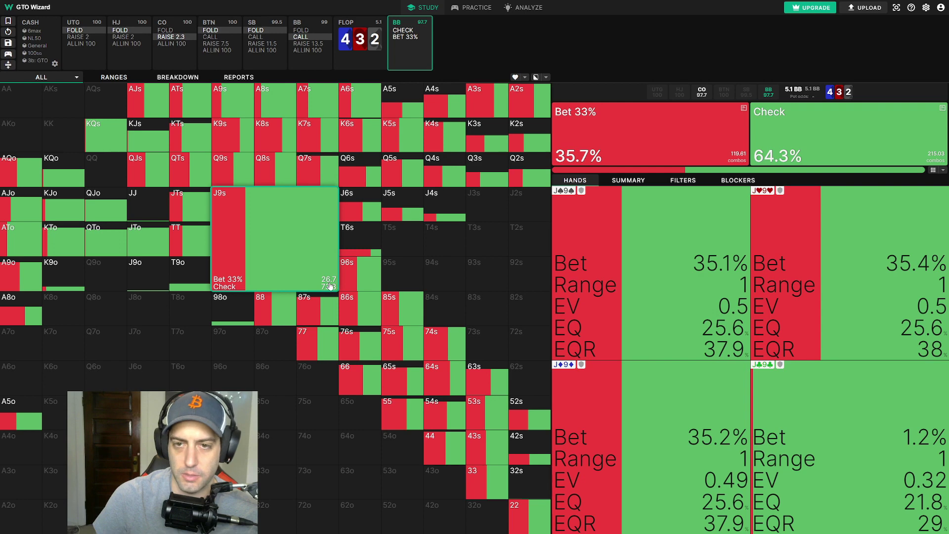
click(406, 37)
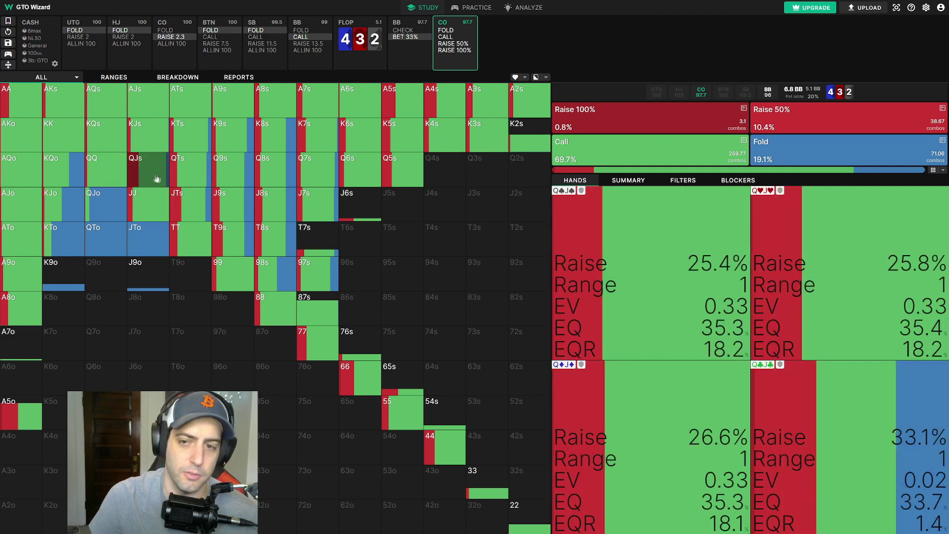
click(152, 177)
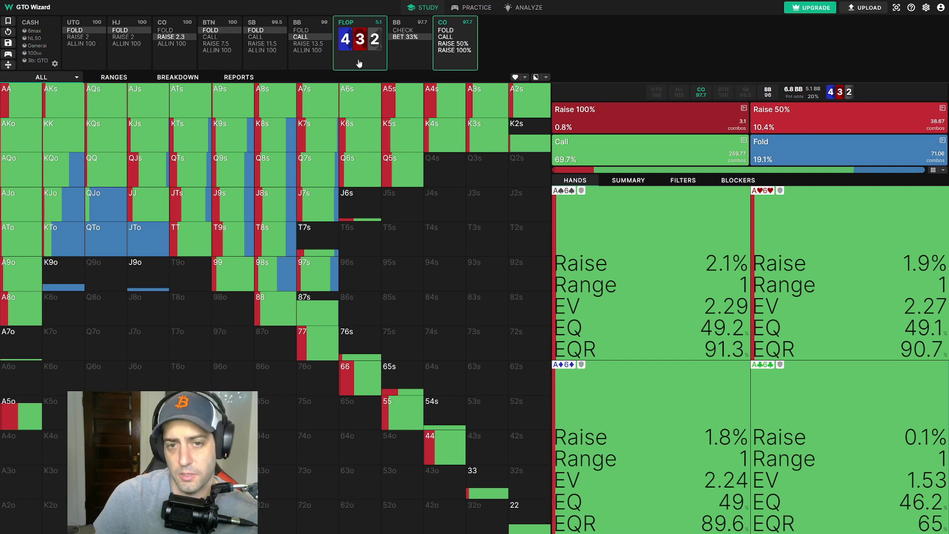
mouse_move(396, 186)
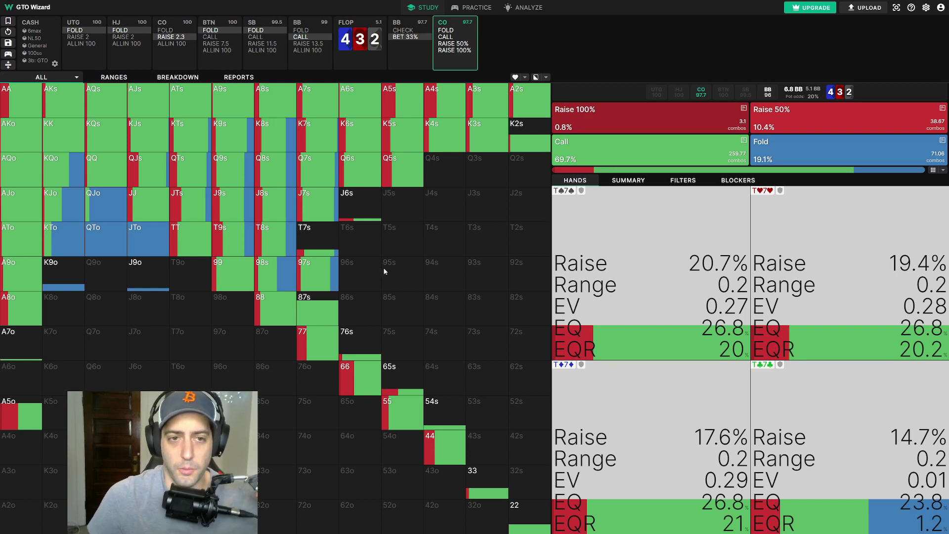
Step: Continue with a cutoff call and the 2 of hearts turn, inspect J9s, and choose Bet 33% for the big blind
click(445, 36)
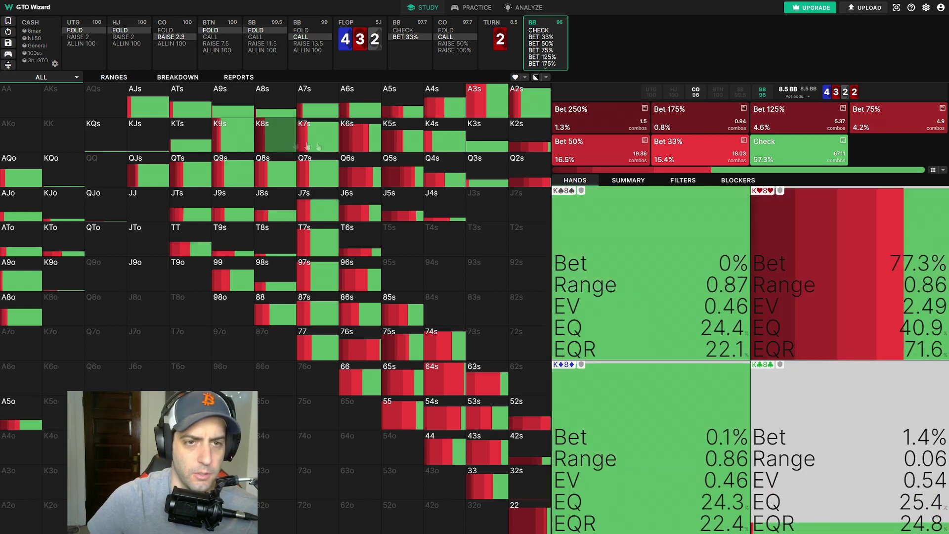
mouse_move(220, 213)
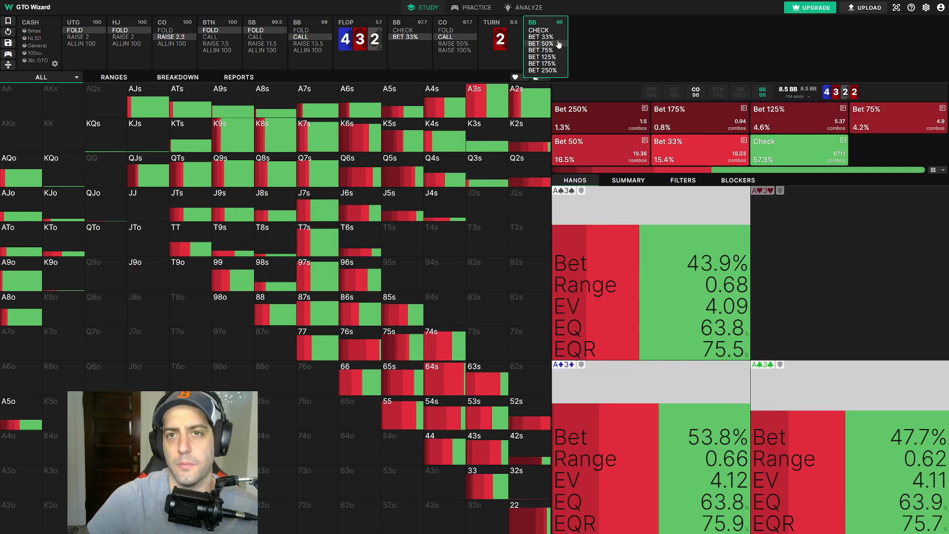
click(541, 37)
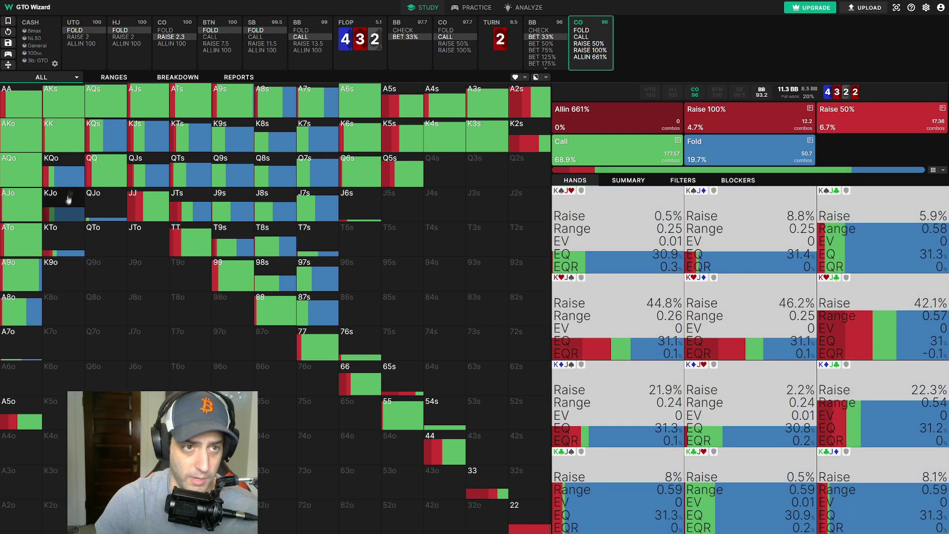
Step: Continue with a cutoff call and the jack of clubs river, and examine the big blind's river strategy for J9s and nearby hands
key(c)
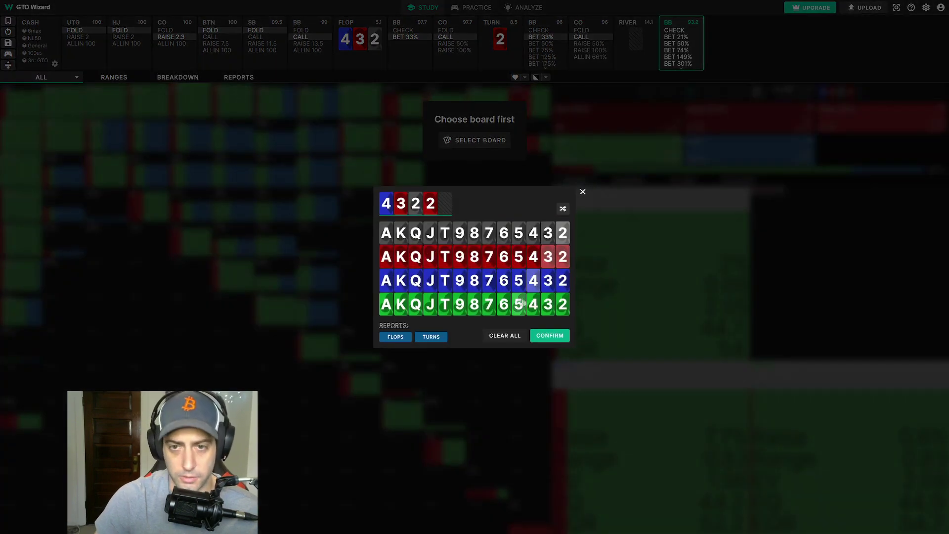
click(430, 313)
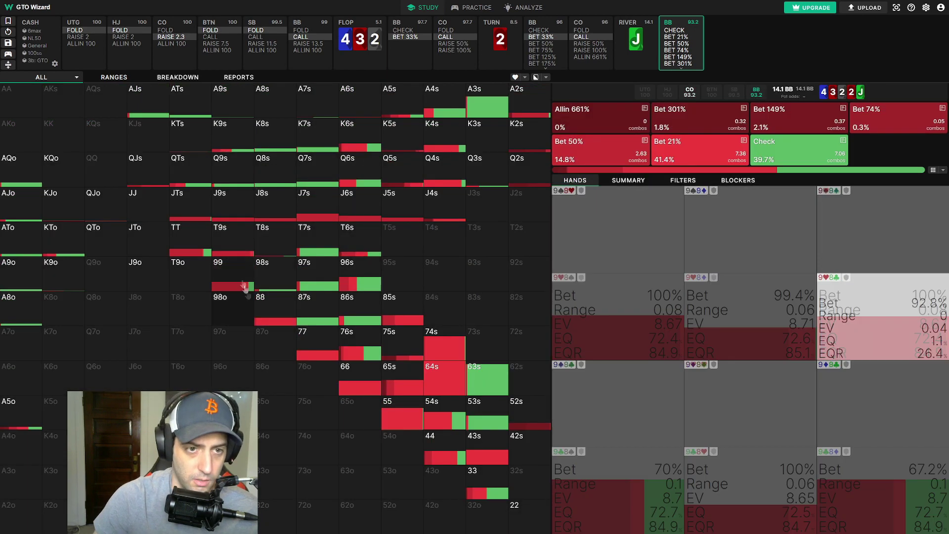
mouse_move(236, 215)
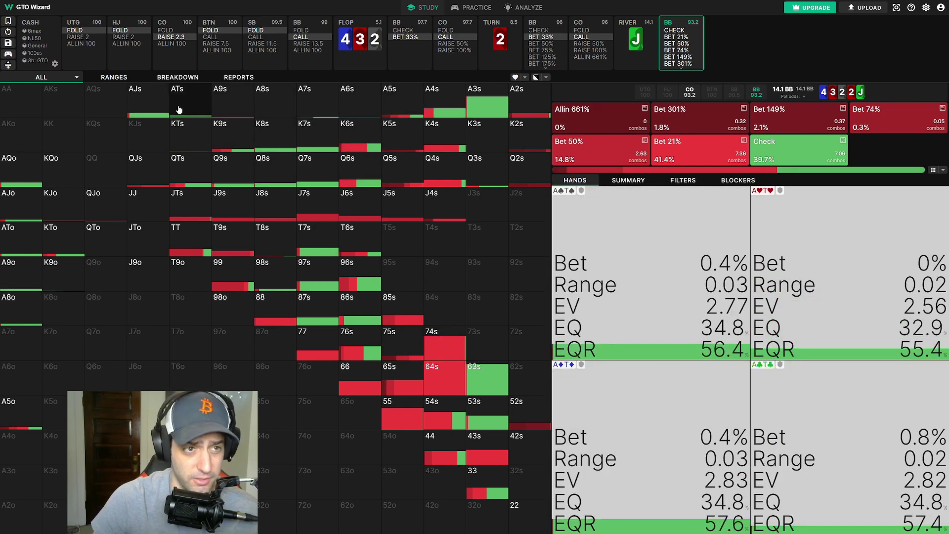
mouse_move(151, 106)
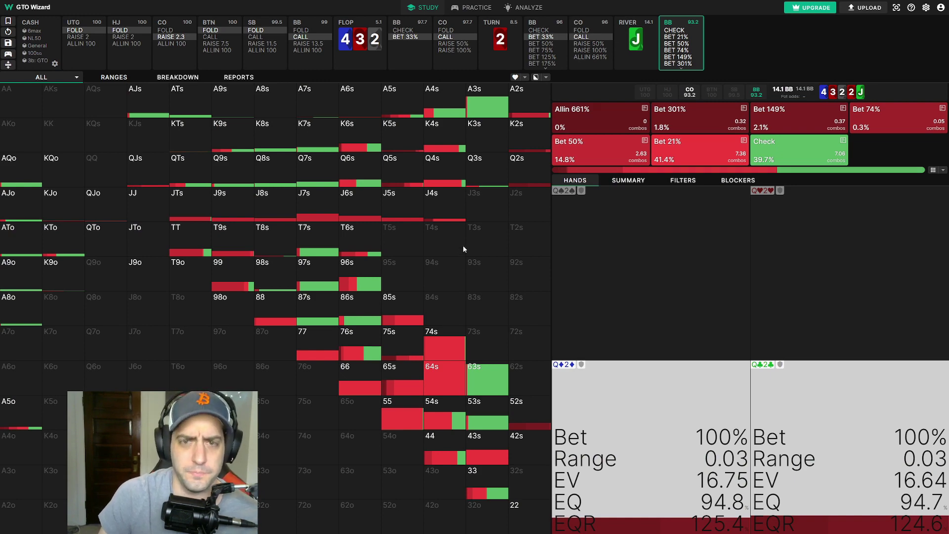
mouse_move(254, 314)
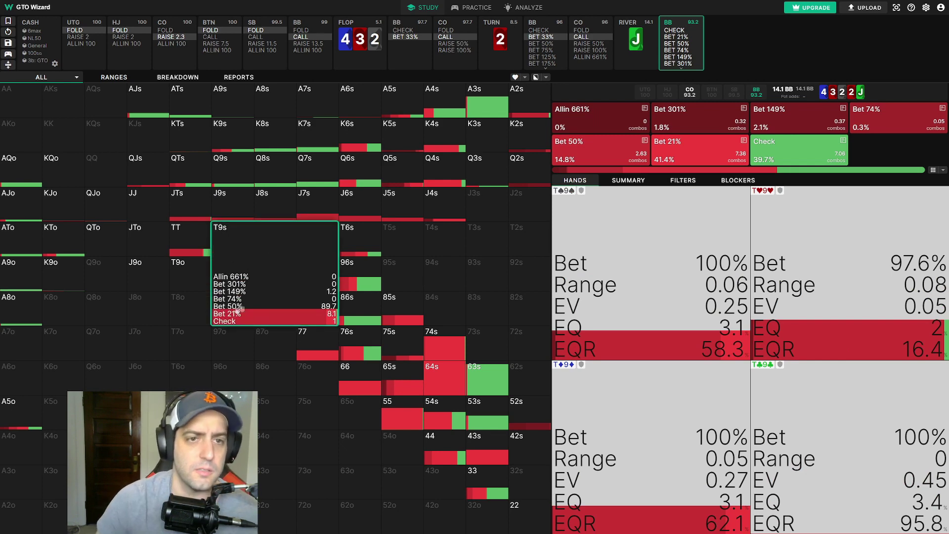
mouse_move(239, 209)
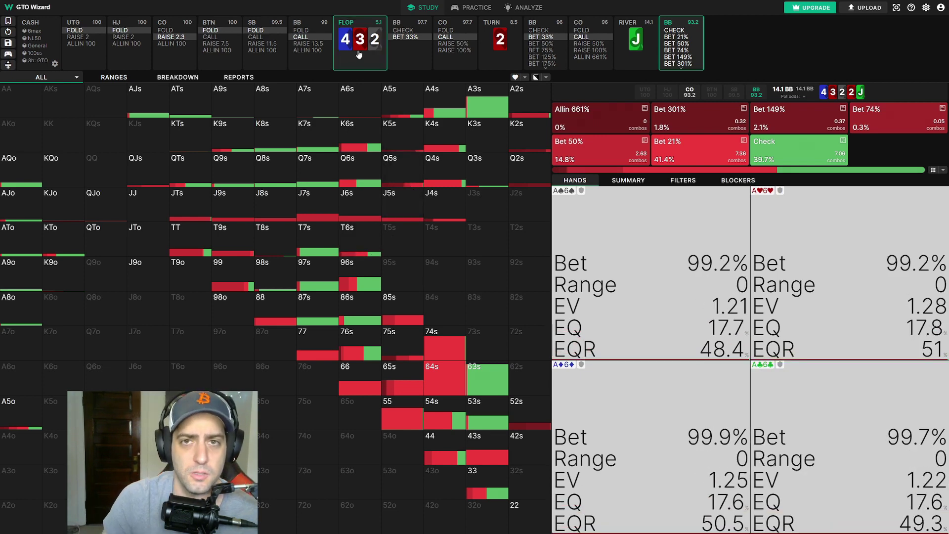
Step: Return to the flop after the big blind's 33% bet to examine the cutoff's response again, leaving the board cards as they are
click(359, 53)
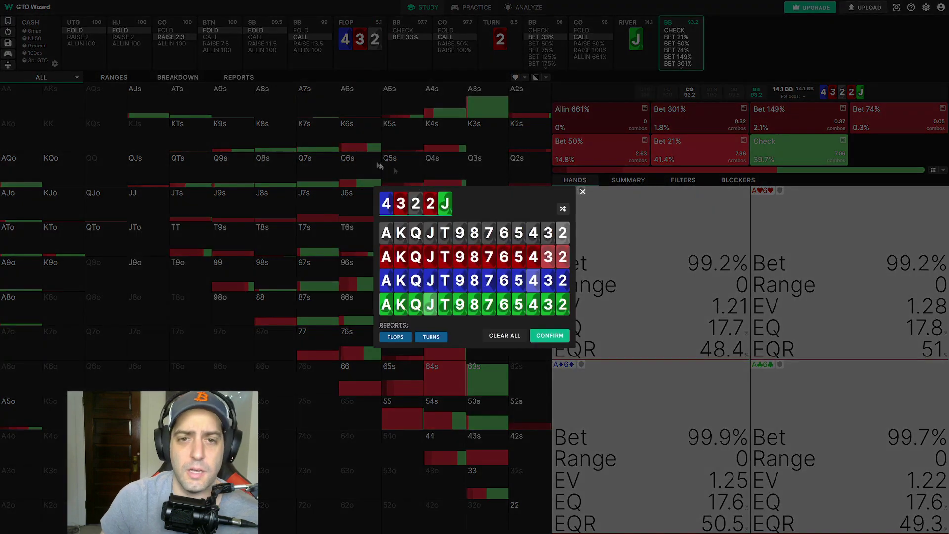
click(582, 191)
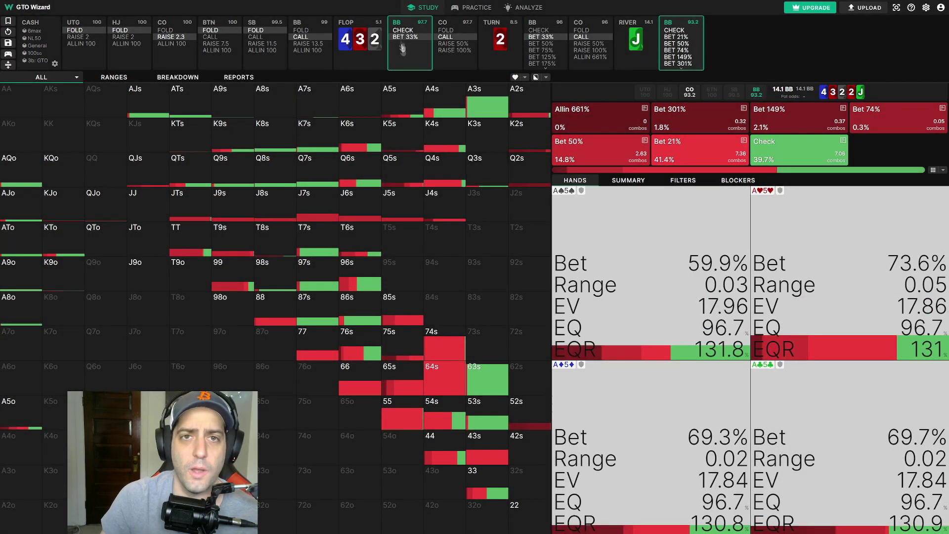
click(400, 38)
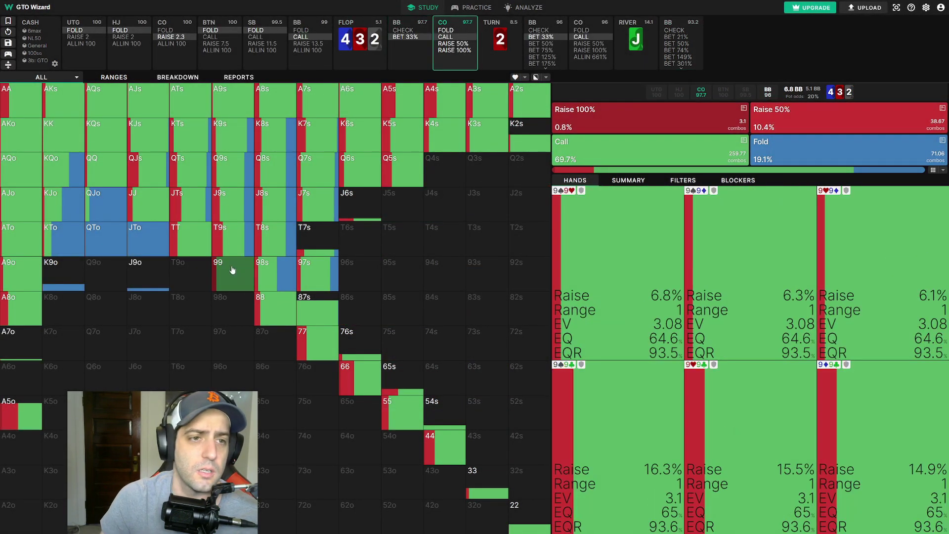